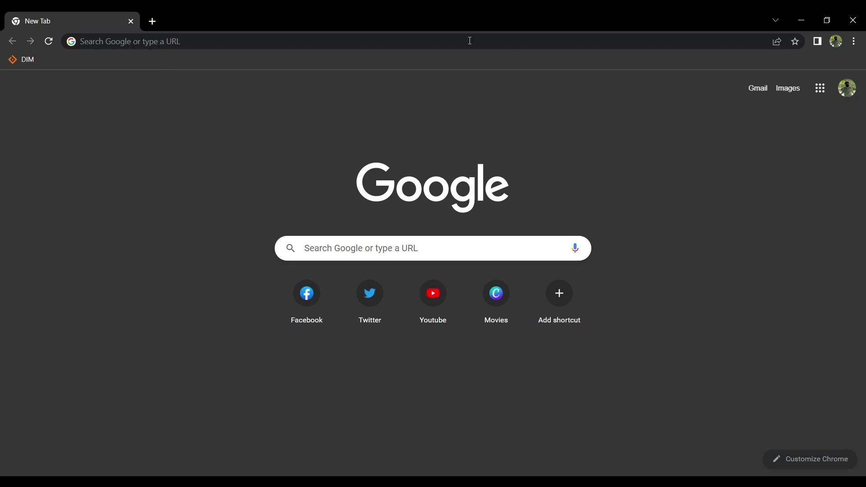
# Open the Canva home page at canva.com.
pyautogui.click(468, 45)
pyautogui.write('canva.com')
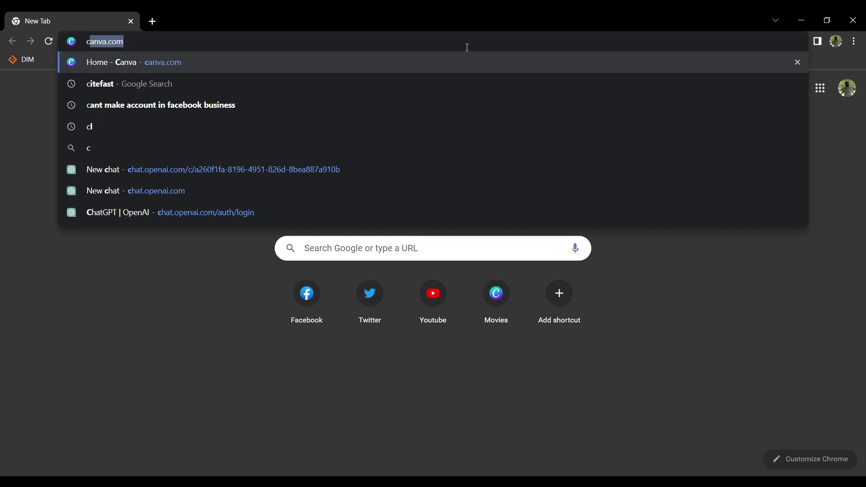
pyautogui.press('Return')
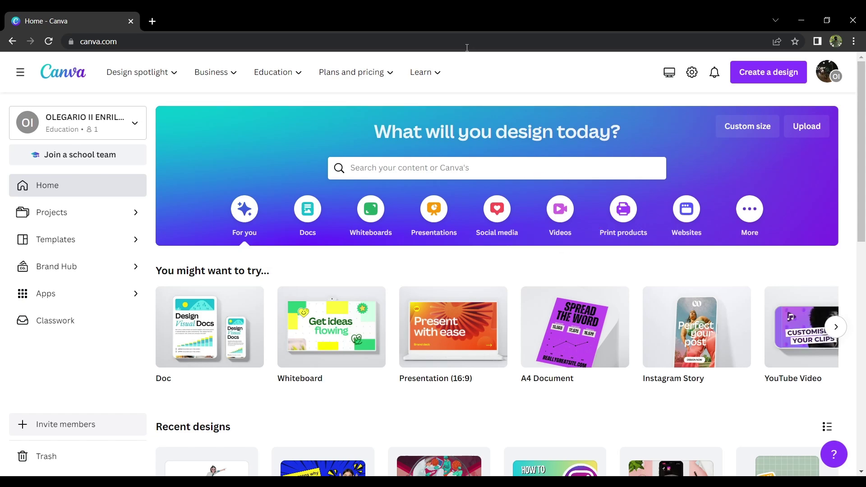
# Create a blank YouTube Video design at 1920 × 1080 px from the video formats.
pyautogui.click(568, 216)
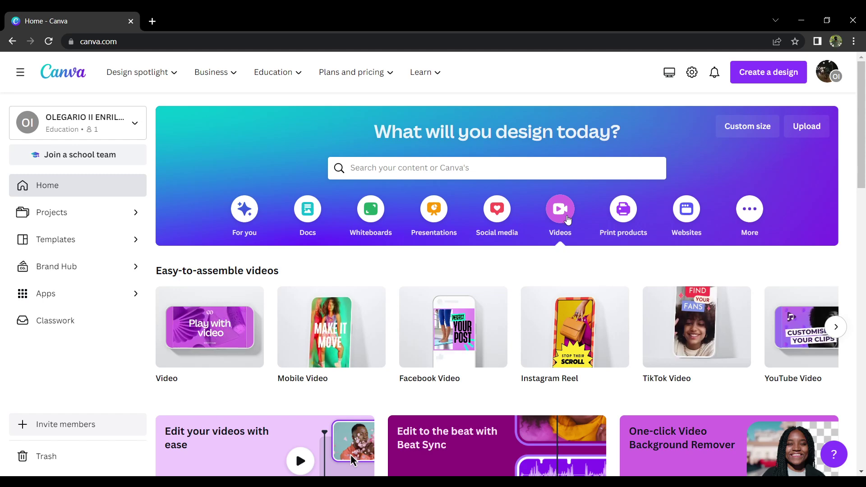
pyautogui.scroll(-1, 594, 275)
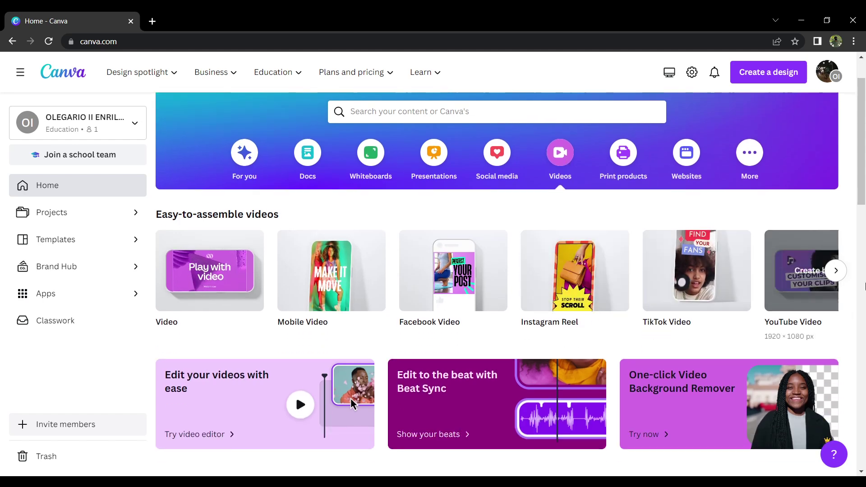
pyautogui.click(835, 271)
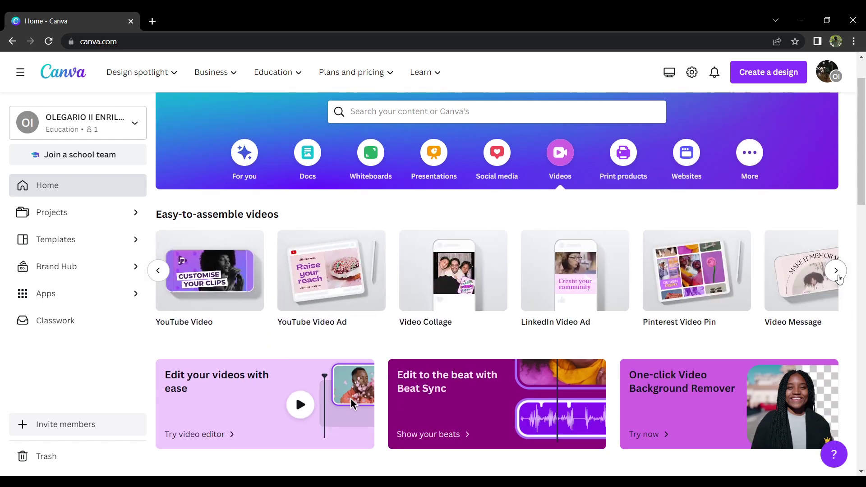
pyautogui.click(837, 273)
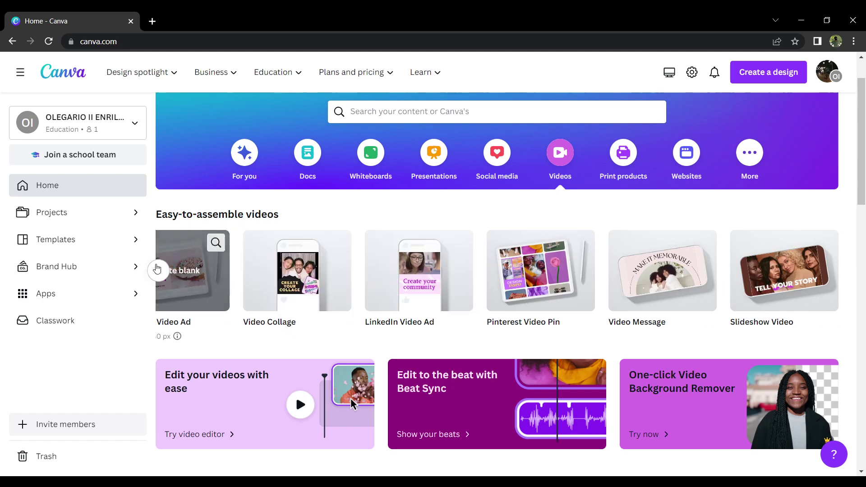
pyautogui.click(159, 270)
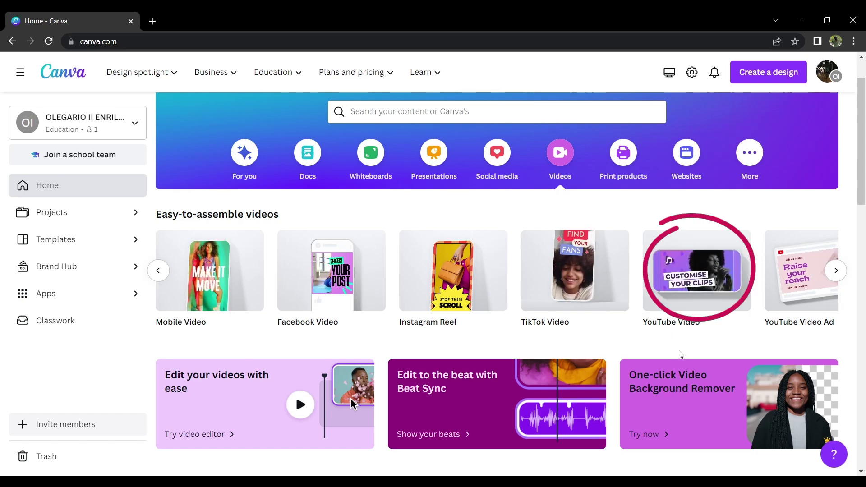
pyautogui.moveTo(685, 287)
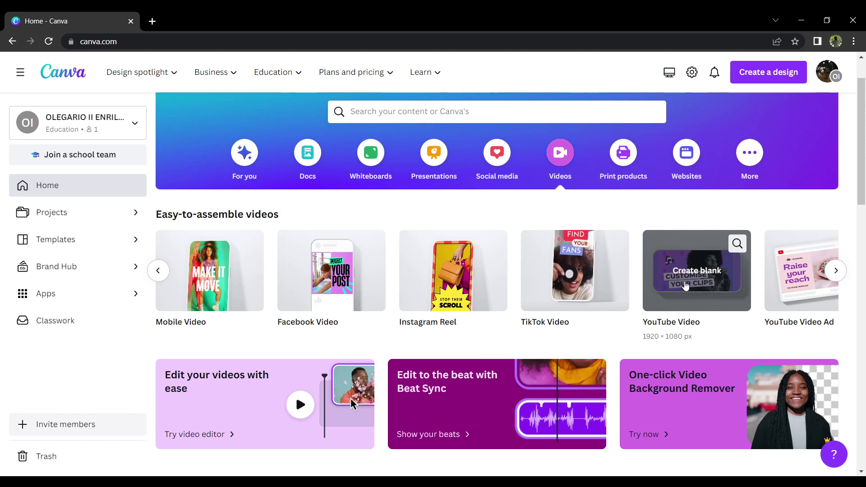
pyautogui.click(681, 265)
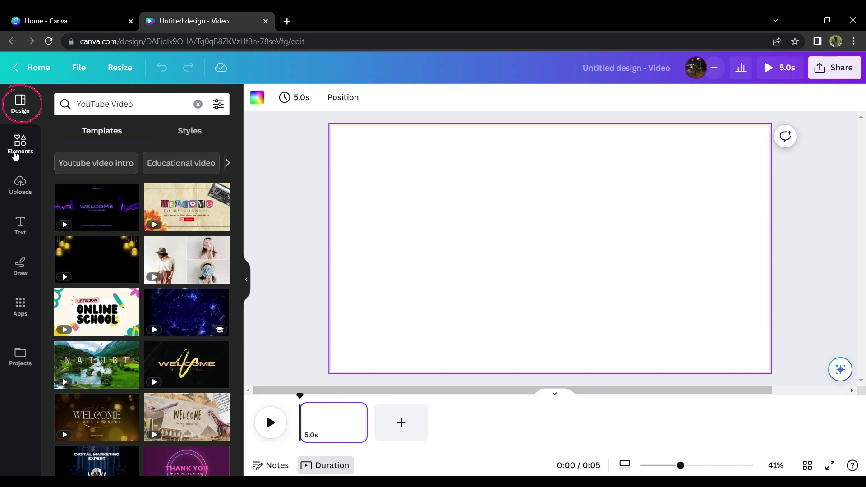
# Apply the beige "Hey Guys! WELCOME to My Channel" template page to the blank video page.
pyautogui.scroll(-3, 187, 232)
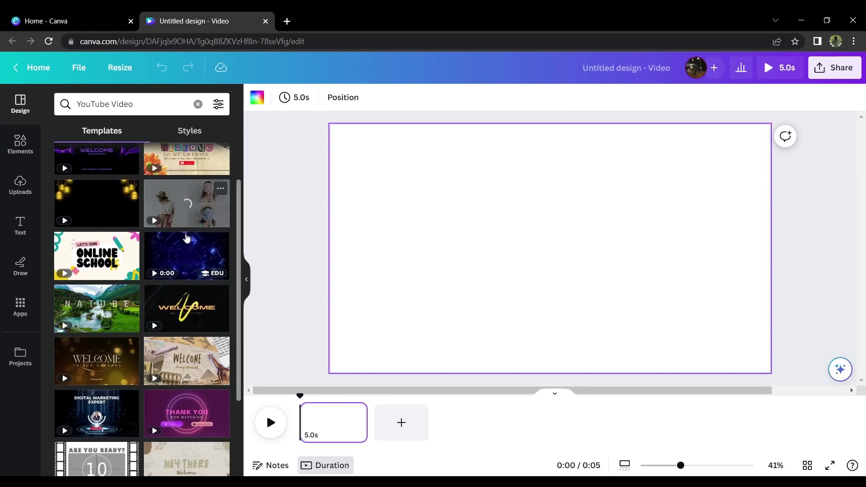
pyautogui.scroll(-4, 187, 238)
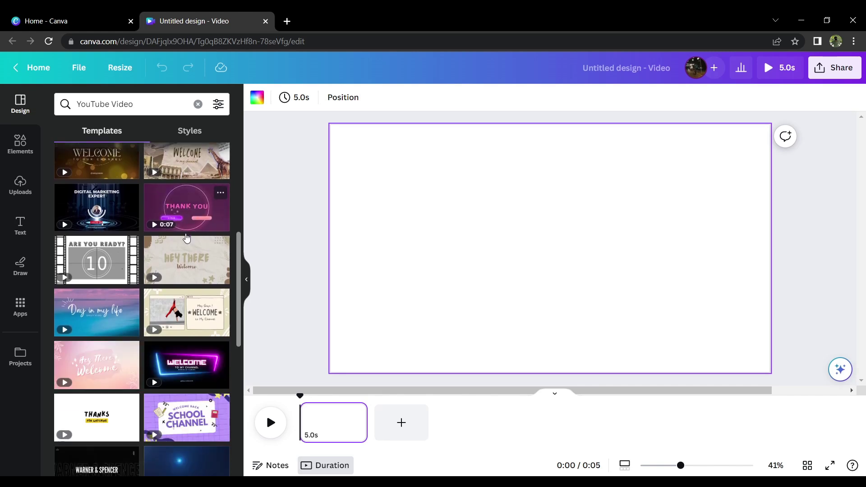
pyautogui.moveTo(186, 293); pyautogui.dragTo(485, 253)
pyautogui.click(486, 257)
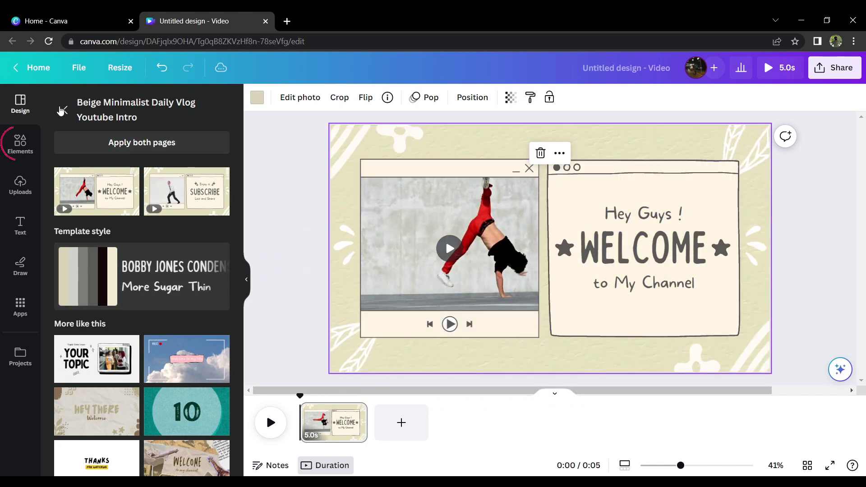
# Return to the template list and clear the applied welcome template from the page.
pyautogui.click(62, 111)
pyautogui.moveTo(292, 118); pyautogui.dragTo(769, 377)
pyautogui.click(566, 369)
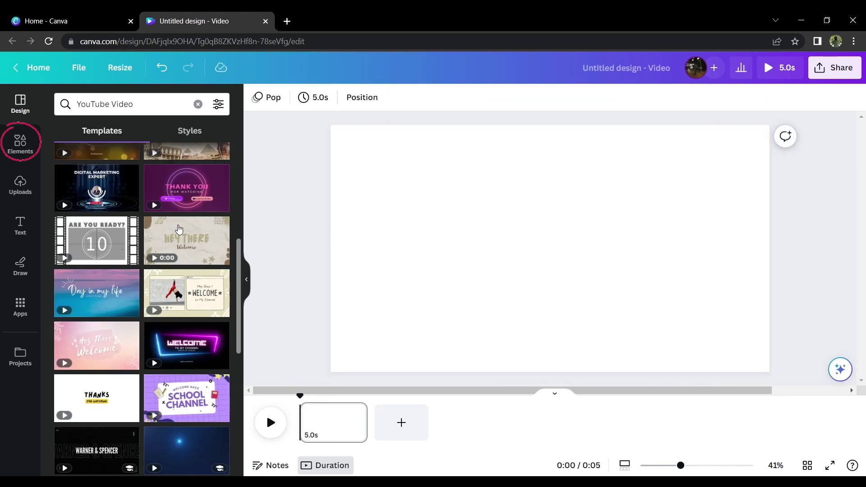
# Look through the element categories and the uploaded media.
pyautogui.click(18, 141)
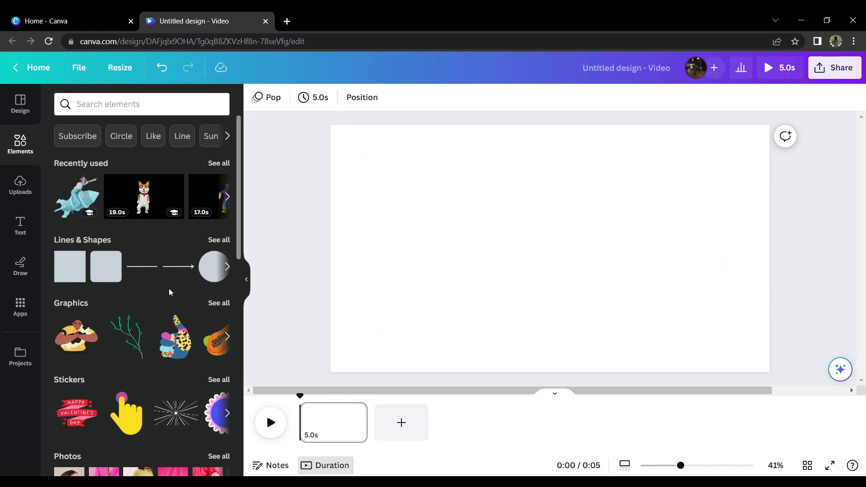
pyautogui.scroll(-1, 164, 345)
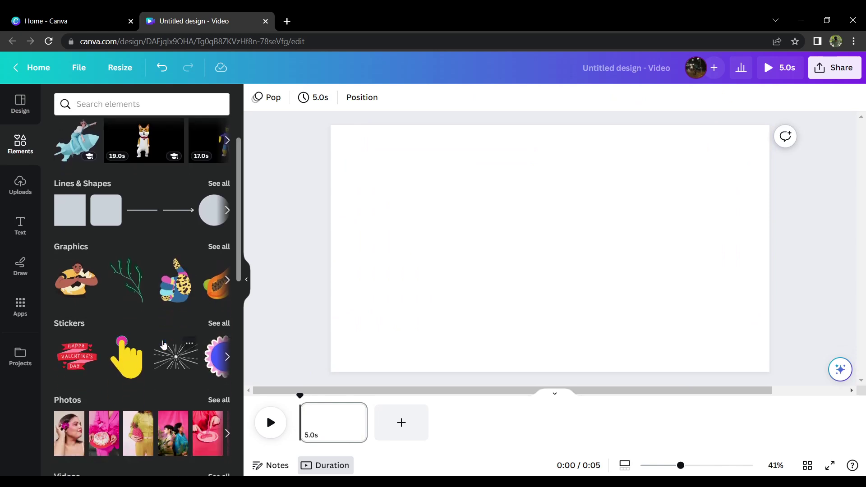
pyautogui.click(18, 190)
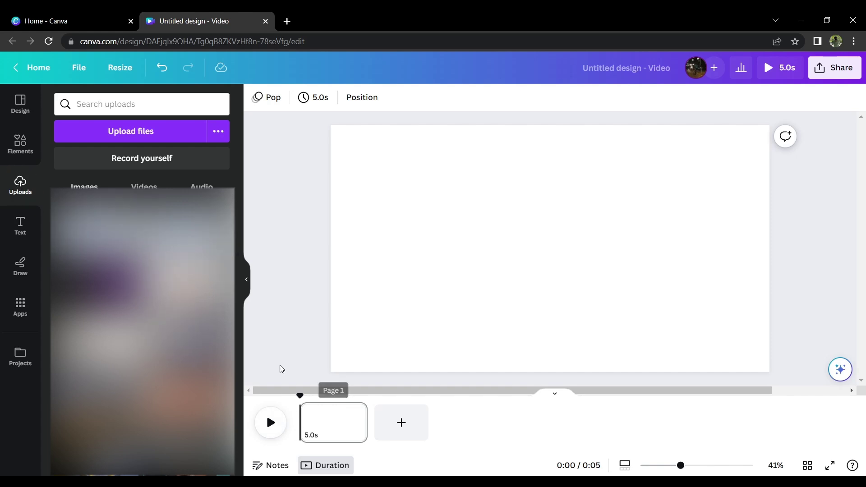
# Add a default heading text to the page and browse the available fonts for it.
pyautogui.click(21, 225)
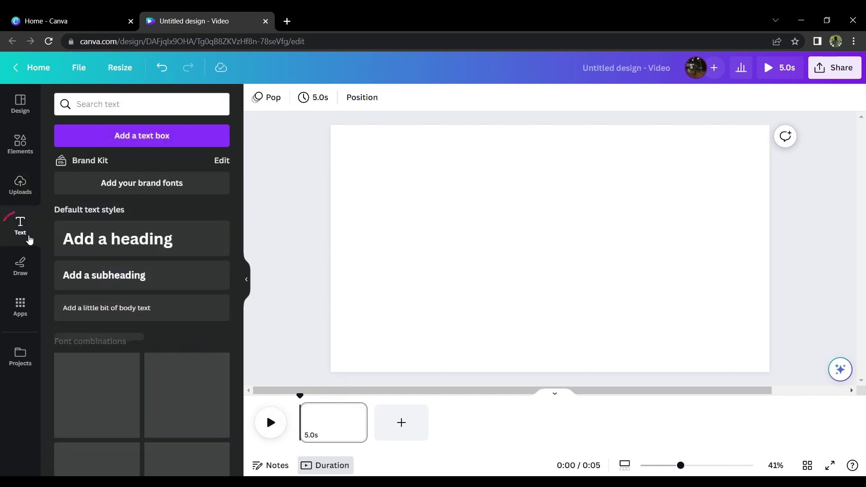
pyautogui.click(128, 249)
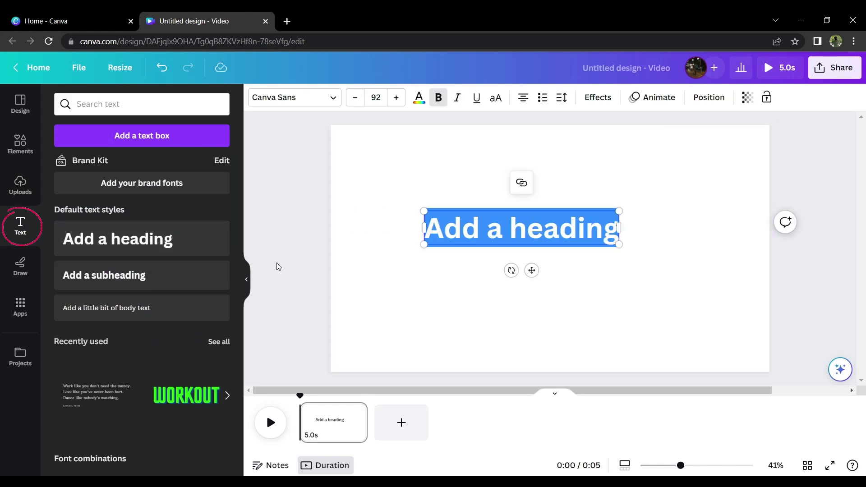
pyautogui.click(324, 106)
pyautogui.scroll(-5, 201, 205)
pyautogui.scroll(-15, 204, 207)
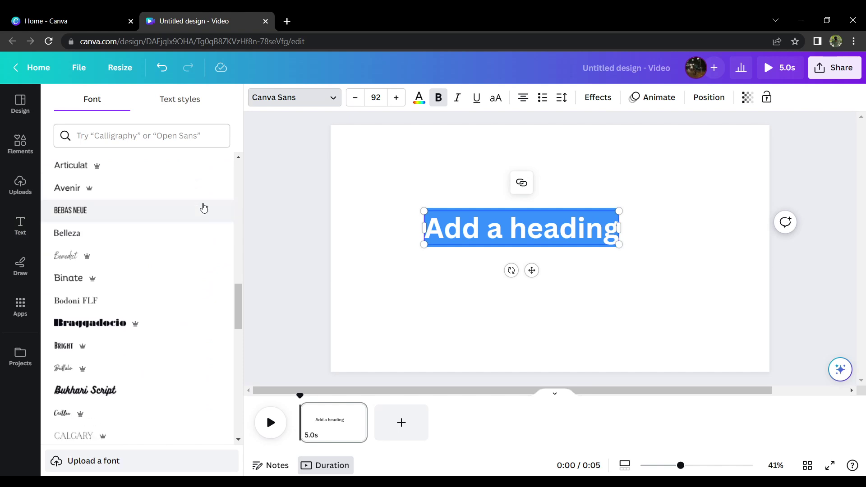
pyautogui.scroll(-4, 204, 207)
pyautogui.click(466, 217)
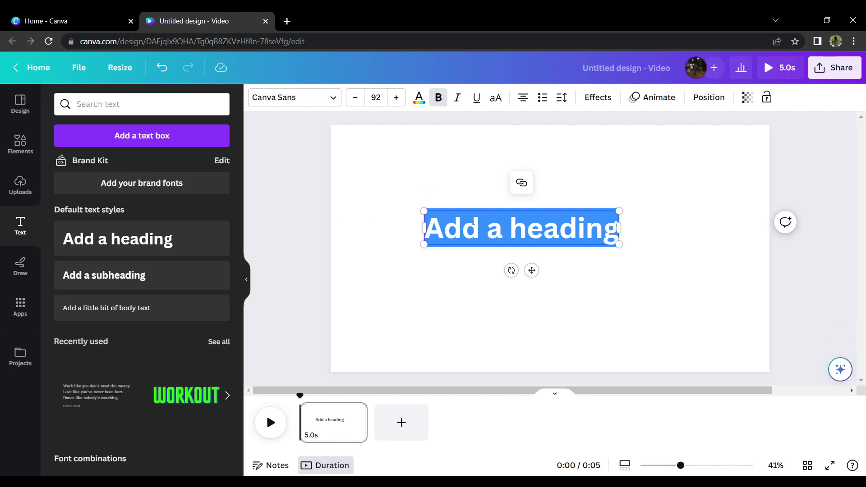
# Delete the heading text from the page.
pyautogui.press('Escape')
pyautogui.rightClick(482, 231)
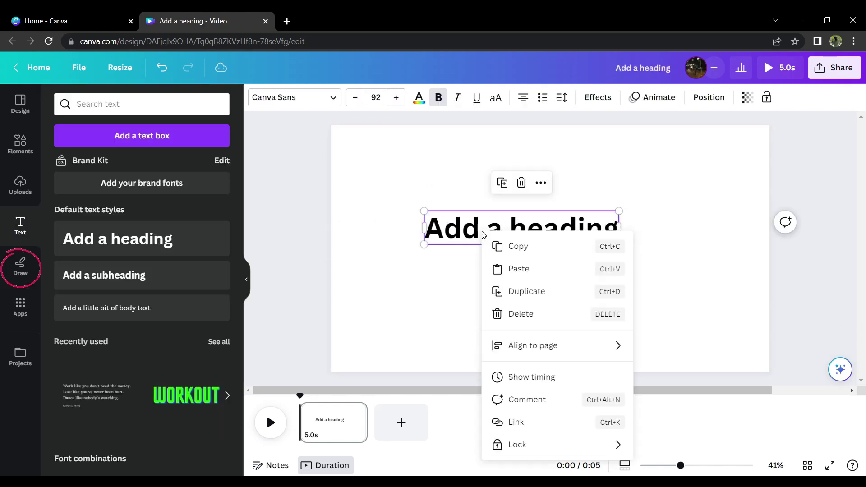
pyautogui.click(516, 185)
# Try a red freehand figure-eight stroke on the page with the drawing marker and undo it.
pyautogui.click(20, 266)
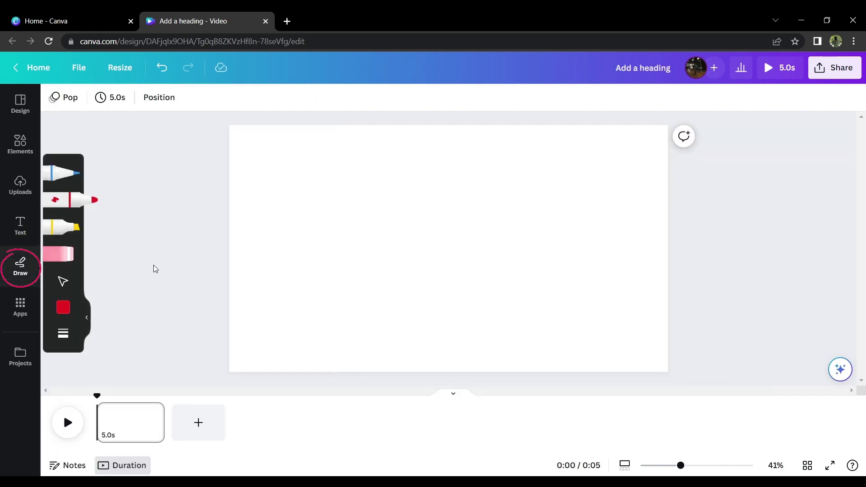
pyautogui.moveTo(422, 193)
pyautogui.mouseDown()
pyautogui.moveTo(410, 222)
pyautogui.moveTo(375, 243)
pyautogui.moveTo(438, 203)
pyautogui.mouseUp()
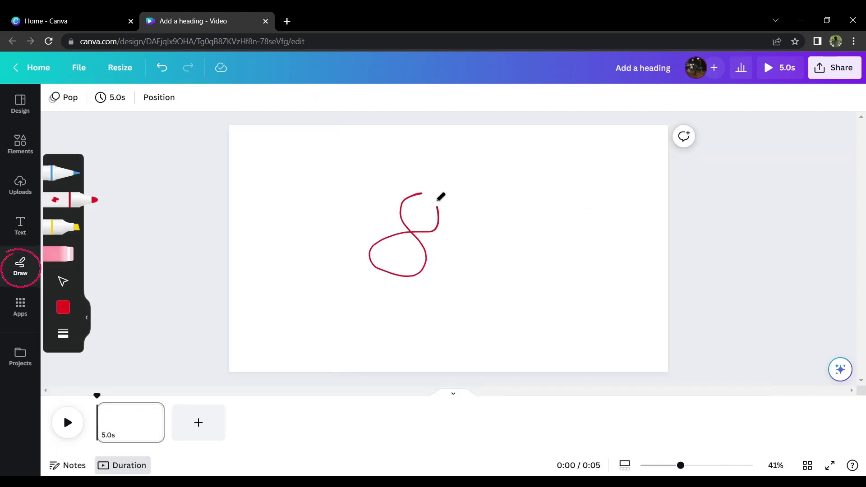
pyautogui.hotkey('ctrl', 'z')
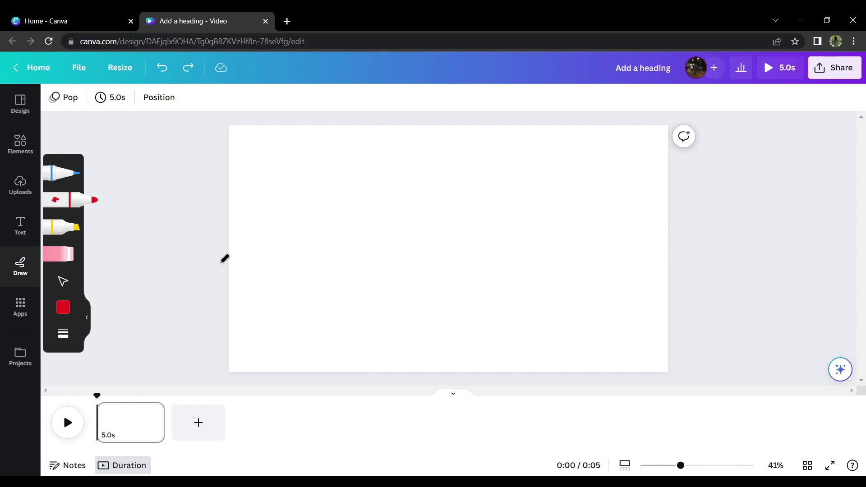
# Look through the apps, the existing projects and the YouTube Video templates.
pyautogui.click(26, 315)
pyautogui.click(20, 356)
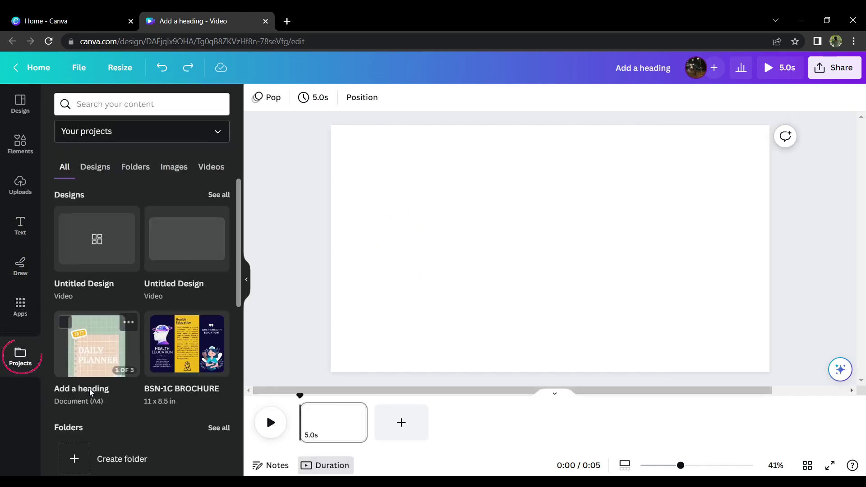
pyautogui.scroll(-1, 117, 300)
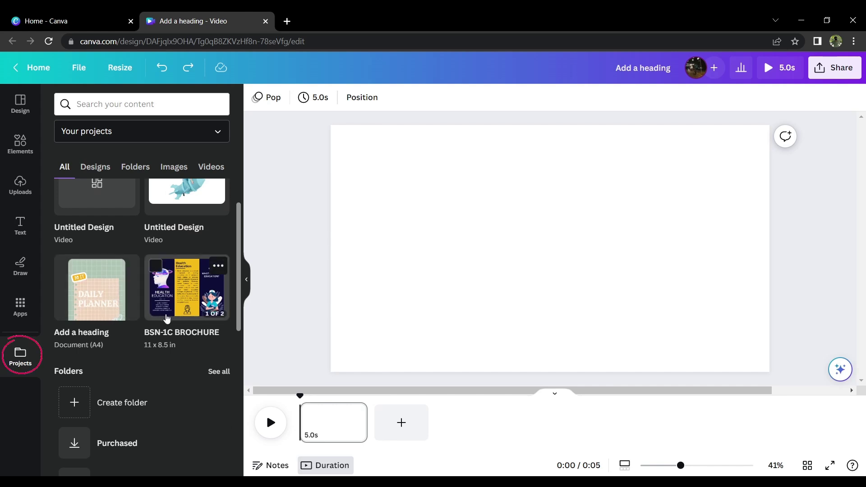
pyautogui.scroll(1, 189, 305)
pyautogui.scroll(1, 188, 305)
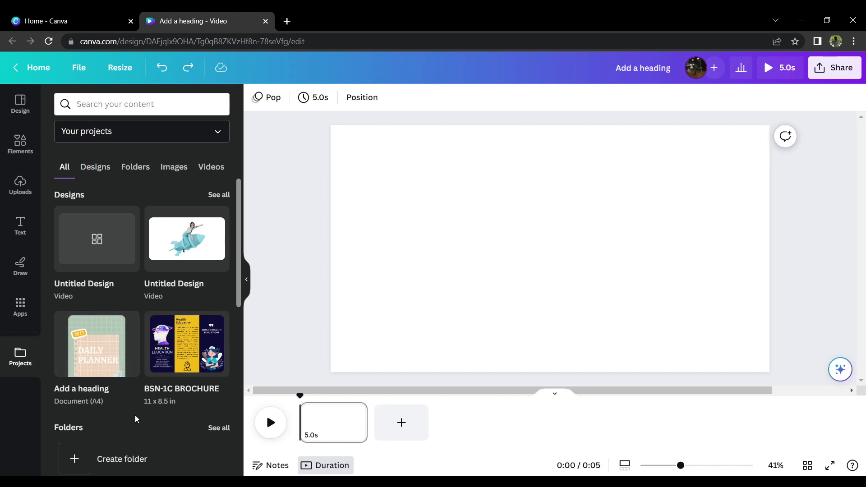
pyautogui.click(20, 106)
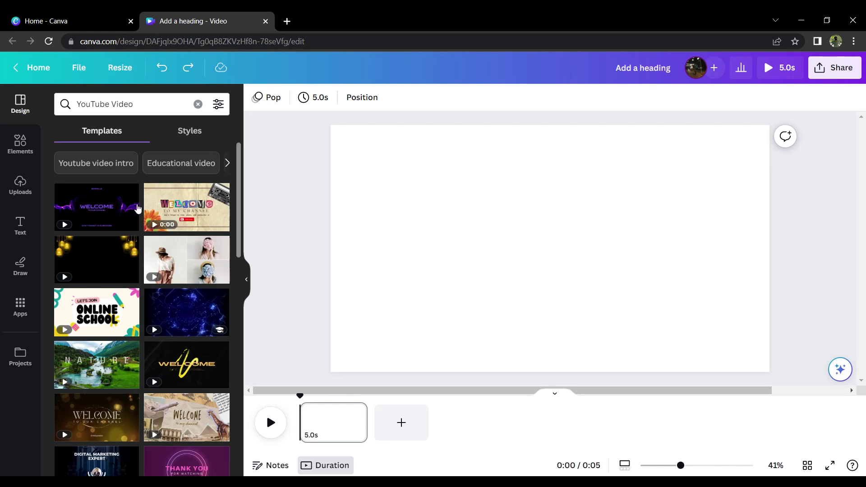
# Search the elements for "3d character" and add the dancing dog video from the video results to the page.
pyautogui.click(16, 153)
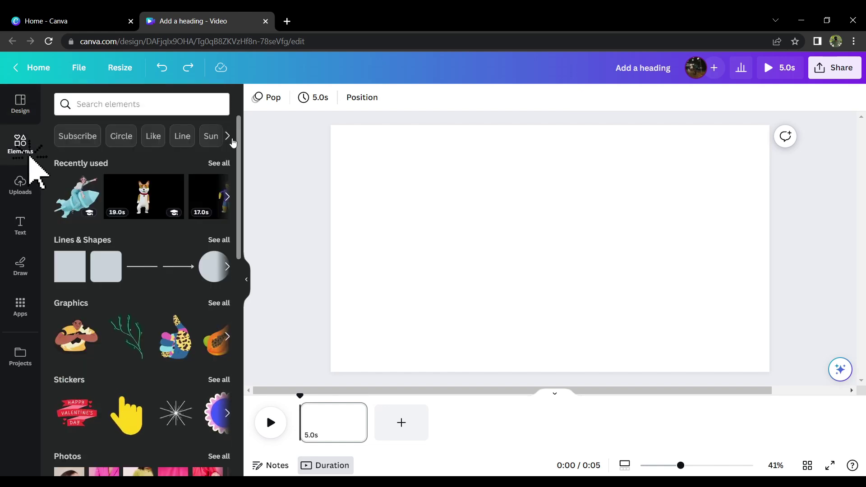
pyautogui.scroll(-5, 212, 190)
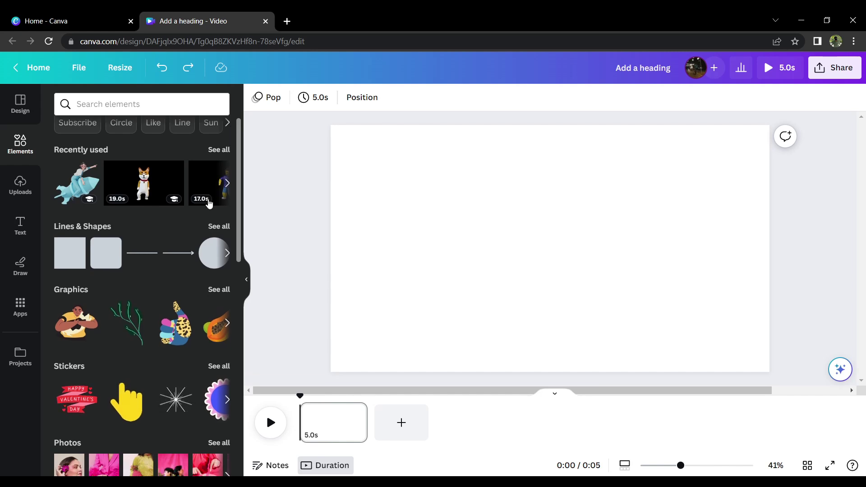
pyautogui.scroll(-1, 209, 203)
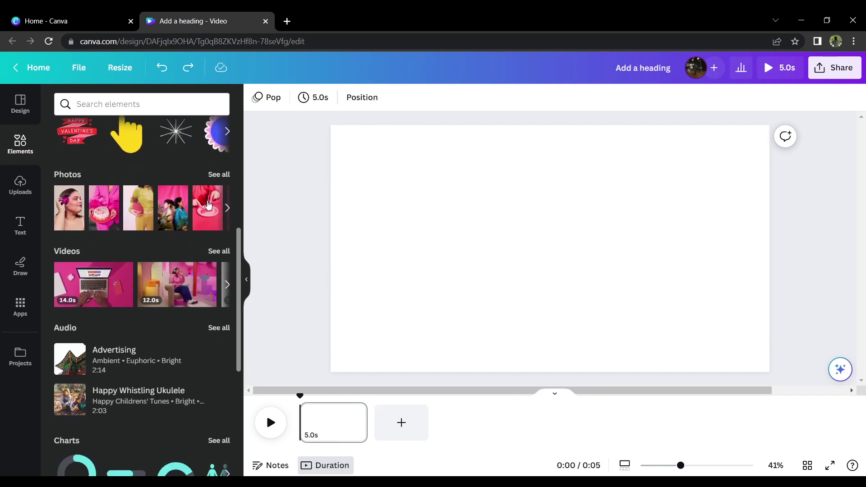
pyautogui.scroll(1, 190, 224)
pyautogui.click(134, 104)
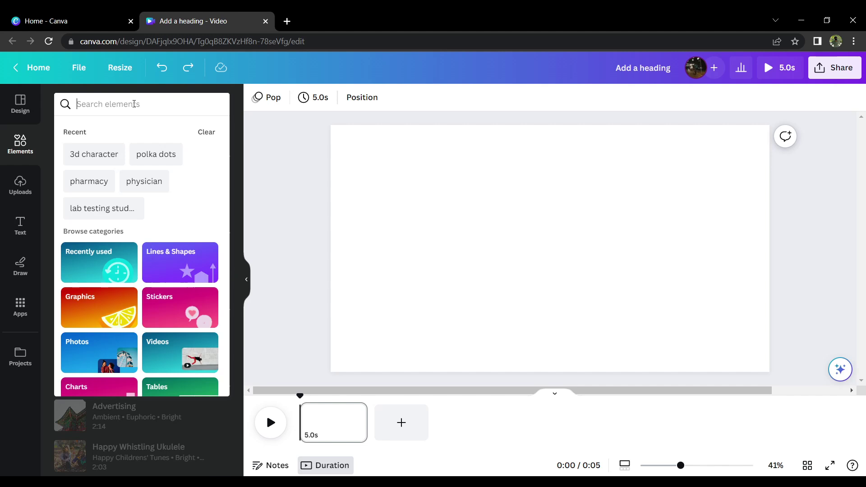
pyautogui.write('3d character')
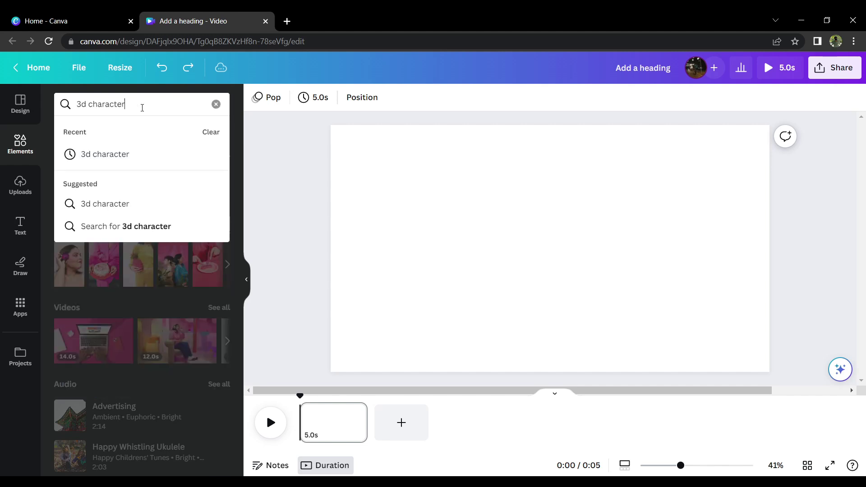
pyautogui.press('Return')
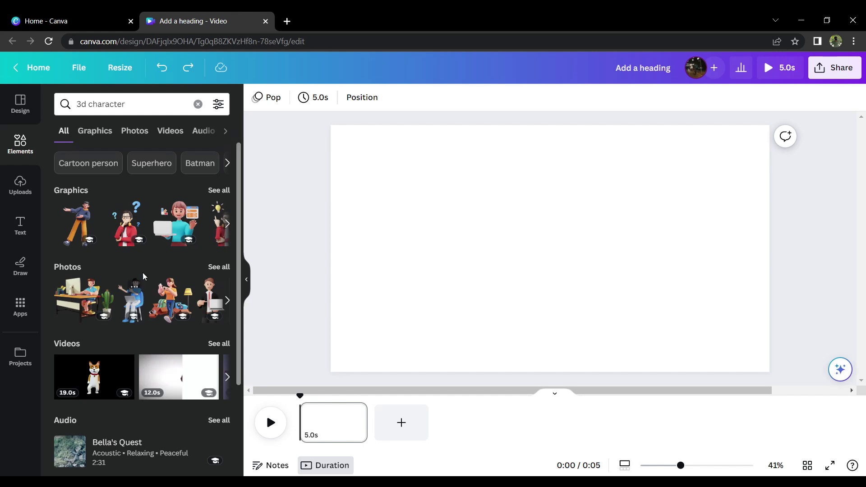
pyautogui.click(173, 140)
pyautogui.moveTo(179, 225); pyautogui.dragTo(432, 178)
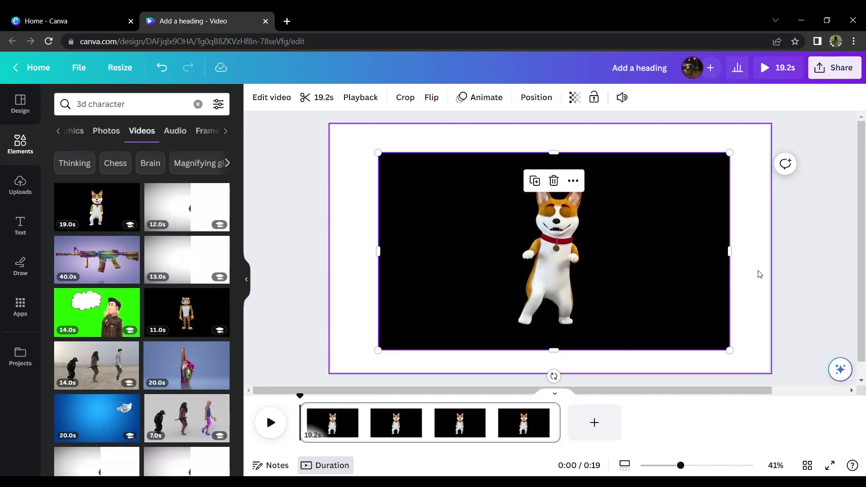
# Delete the dancing dog video from the page.
pyautogui.click(805, 256)
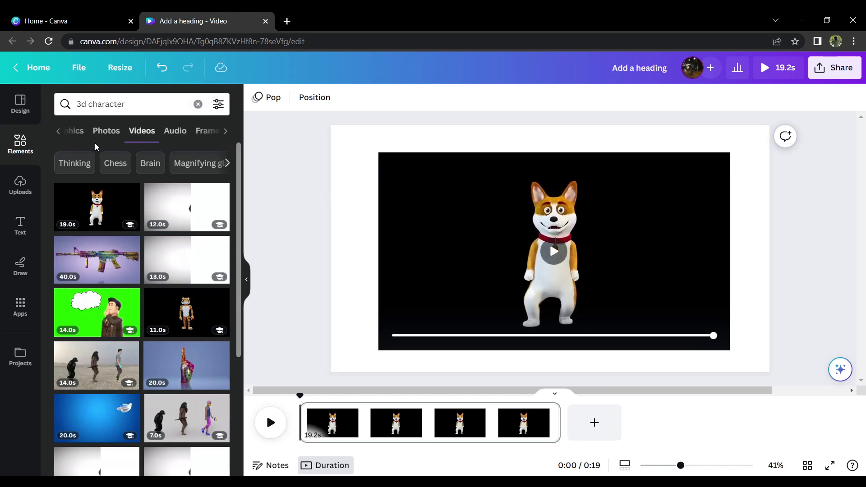
pyautogui.click(510, 182)
pyautogui.click(551, 180)
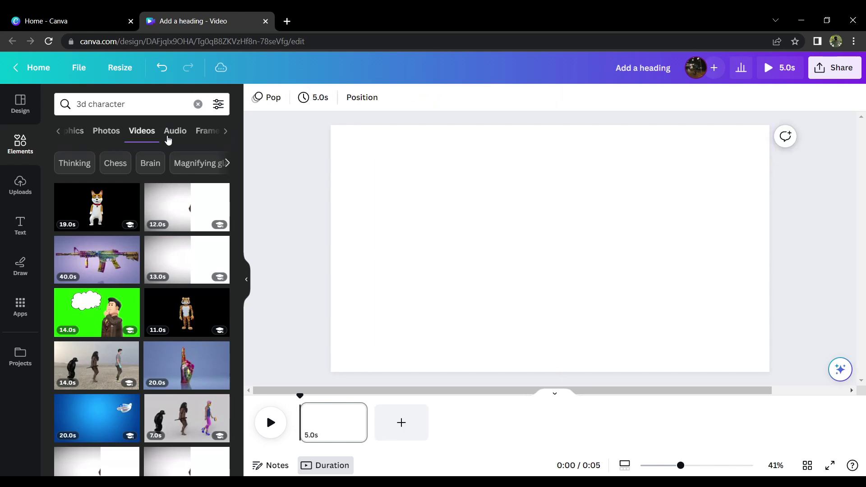
# Browse the "3d character" graphics results and add the woman riding a blue rocket to the page.
pyautogui.click(68, 132)
pyautogui.click(88, 135)
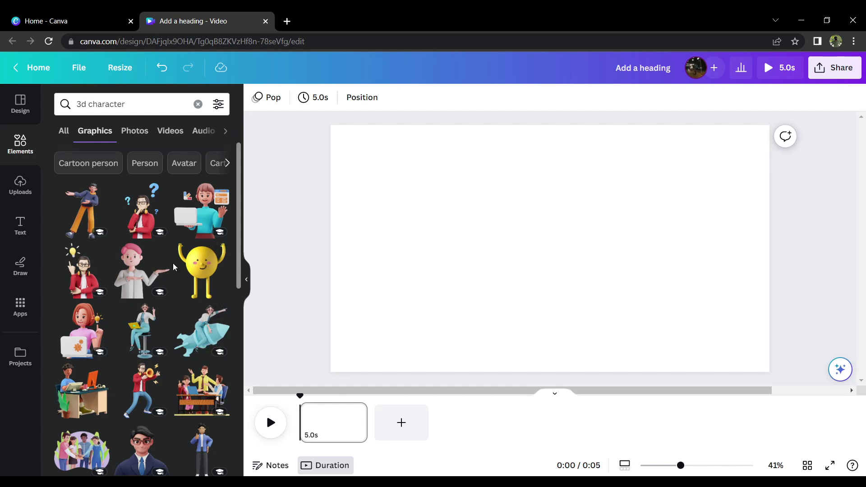
pyautogui.scroll(-4, 174, 267)
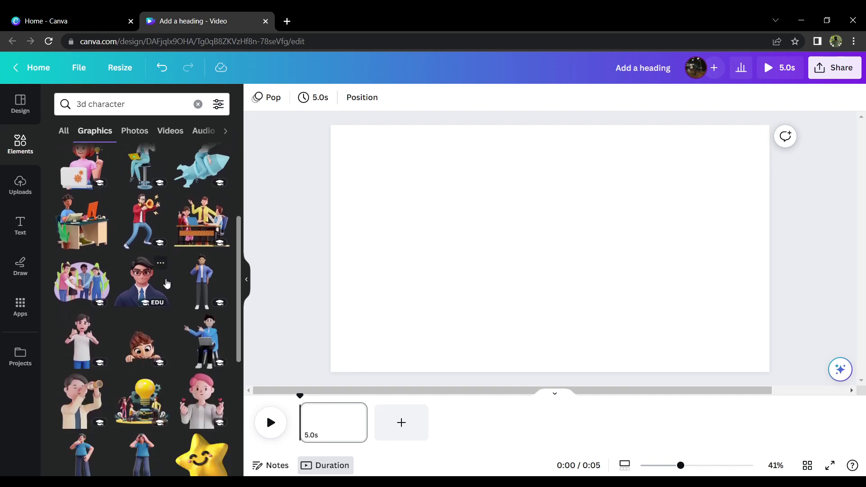
pyautogui.scroll(3, 162, 289)
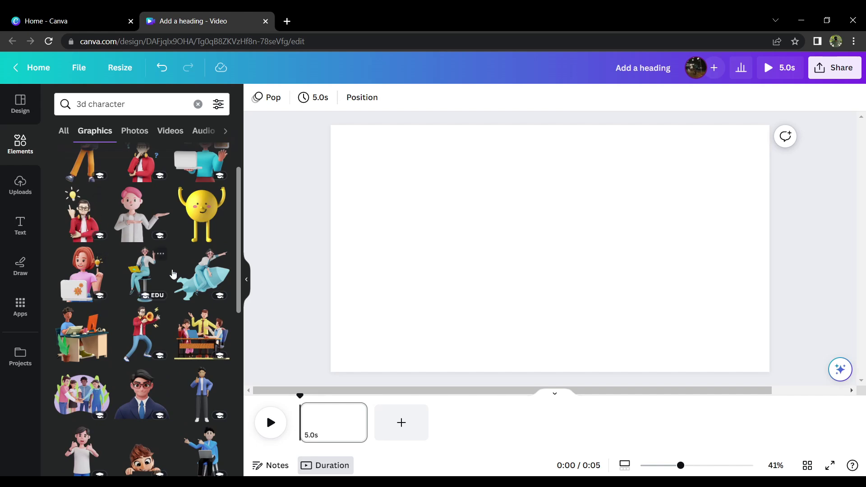
pyautogui.moveTo(195, 284); pyautogui.dragTo(456, 190)
pyautogui.click(694, 225)
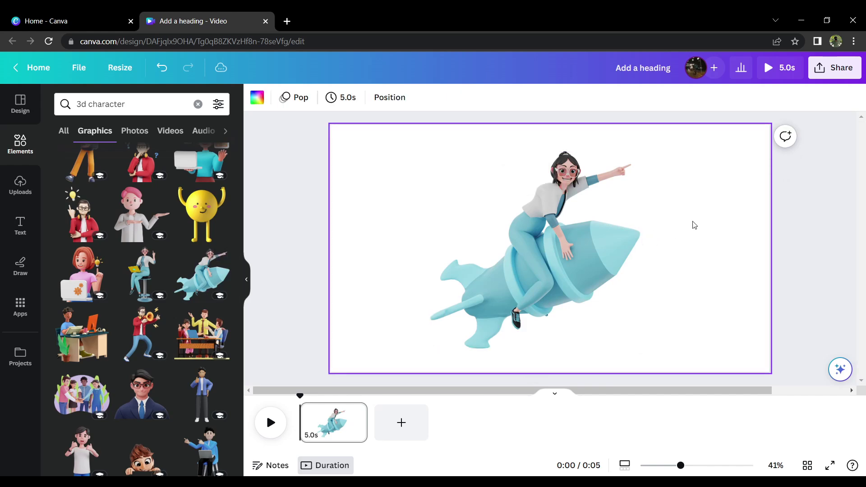
# Move the rocket graphic to the centre of the page.
pyautogui.moveTo(568, 228); pyautogui.dragTo(575, 246)
pyautogui.click(696, 237)
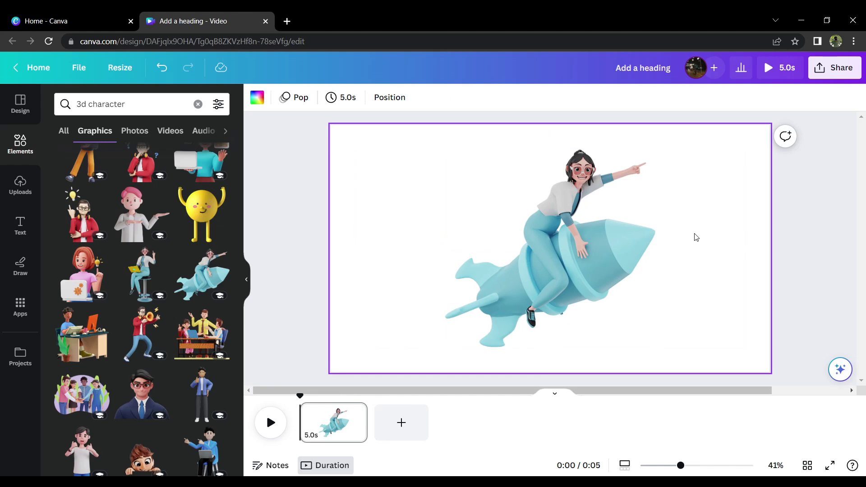
pyautogui.click(290, 282)
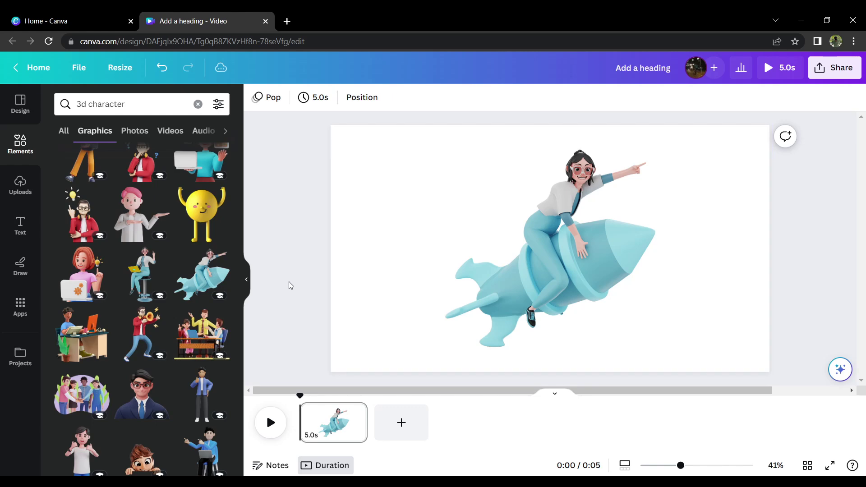
# Apply the Drift photo animation to the rocket graphic.
pyautogui.click(556, 259)
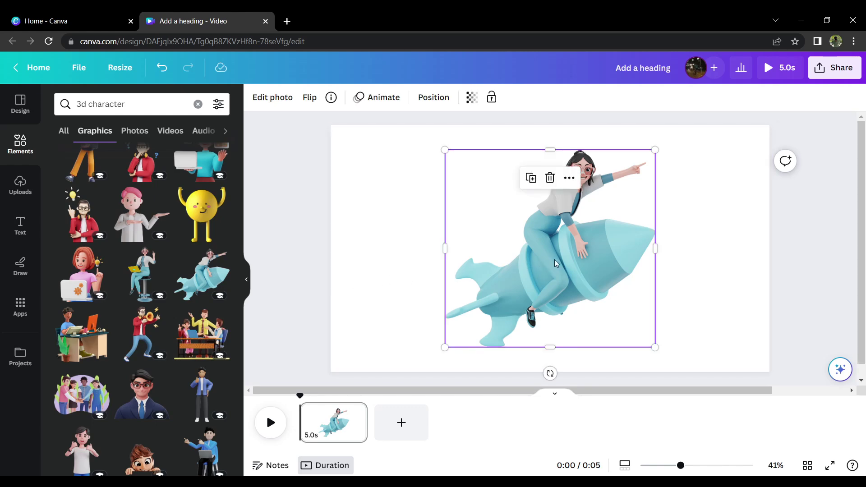
pyautogui.click(383, 98)
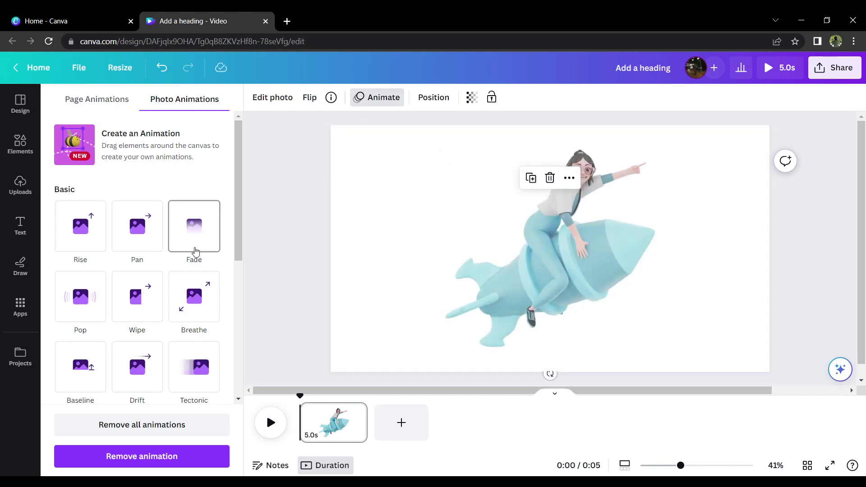
pyautogui.scroll(-1, 195, 251)
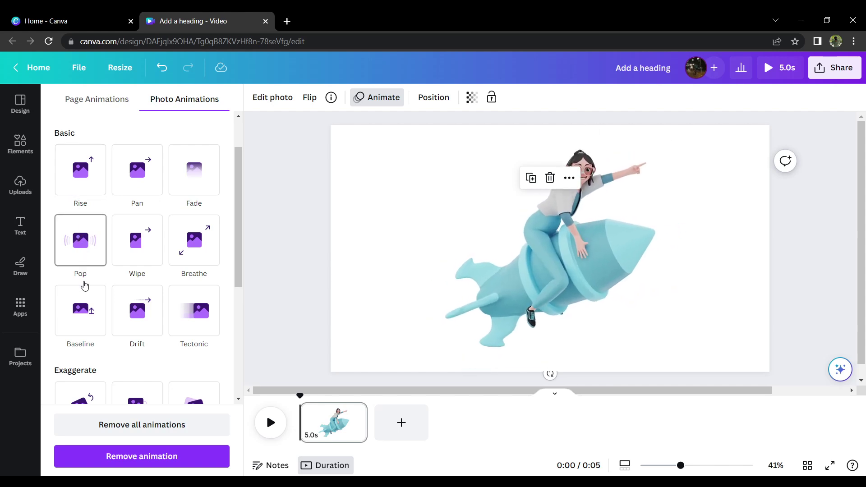
pyautogui.click(128, 316)
pyautogui.click(800, 291)
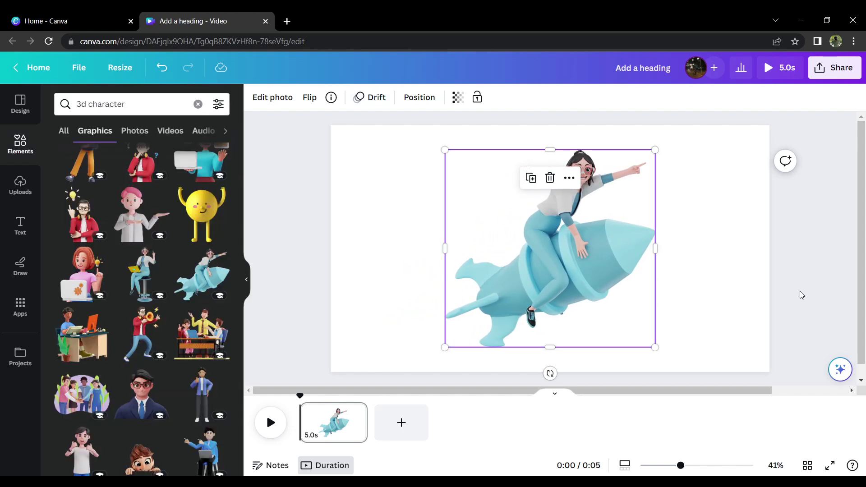
pyautogui.click(556, 291)
pyautogui.click(792, 223)
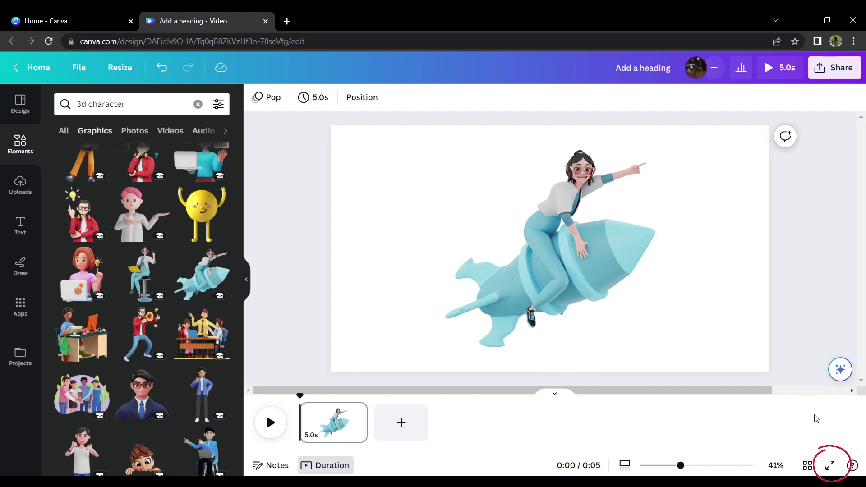
# Preview the animated page in full screen, replay it from the start and leave full screen.
pyautogui.click(831, 467)
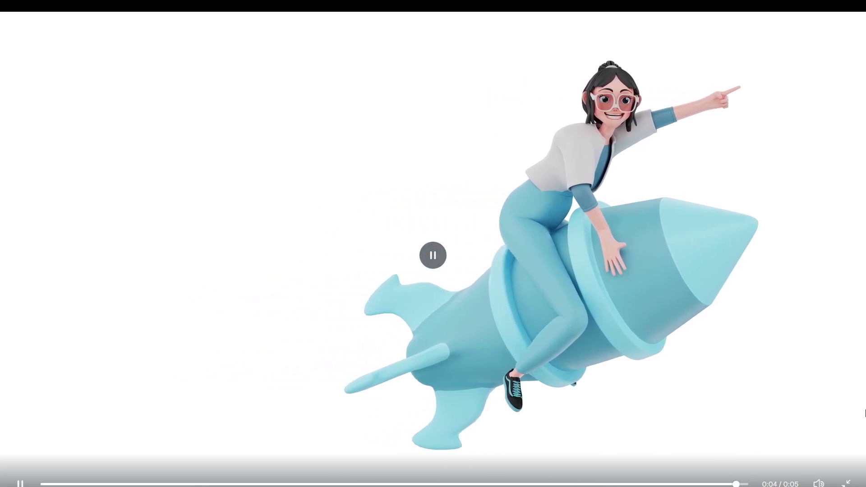
pyautogui.moveTo(863, 413)
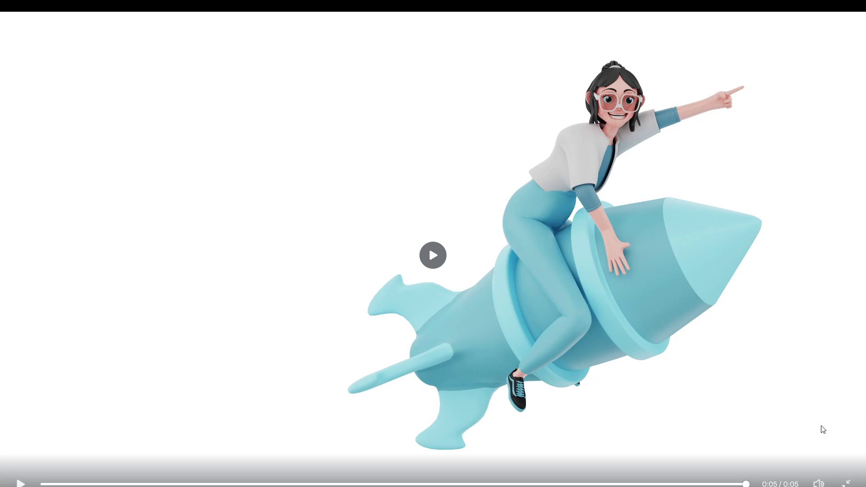
pyautogui.moveTo(746, 484); pyautogui.dragTo(43, 484)
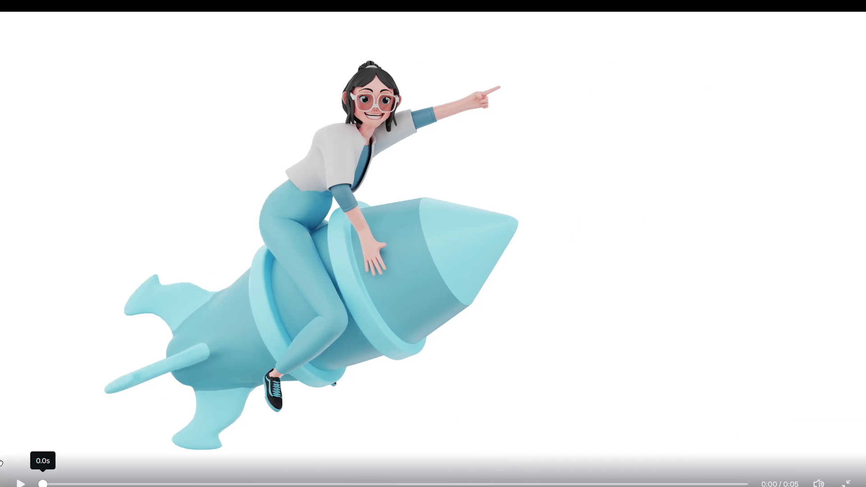
pyautogui.click(448, 256)
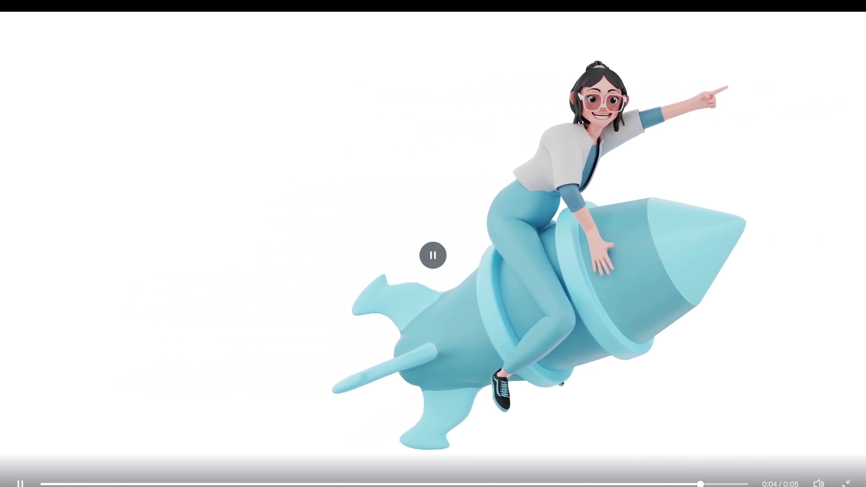
pyautogui.press('Escape')
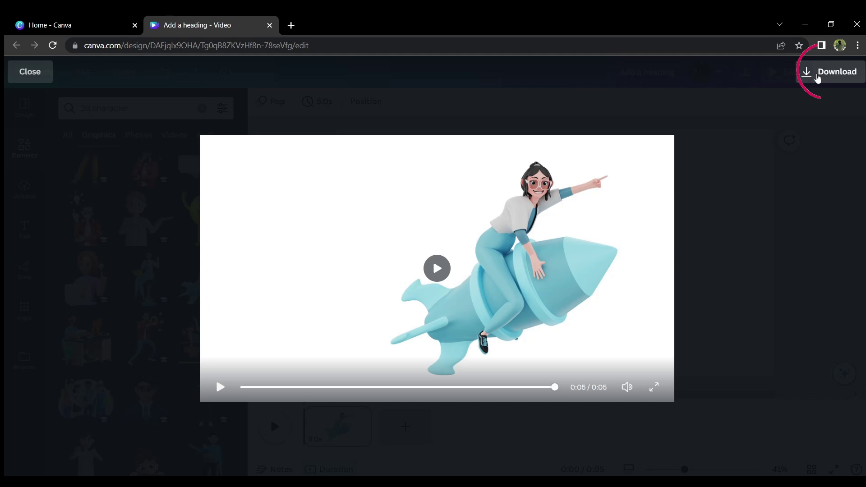
# Open the video's download settings and review the file types, keeping MP4 Video.
pyautogui.click(818, 78)
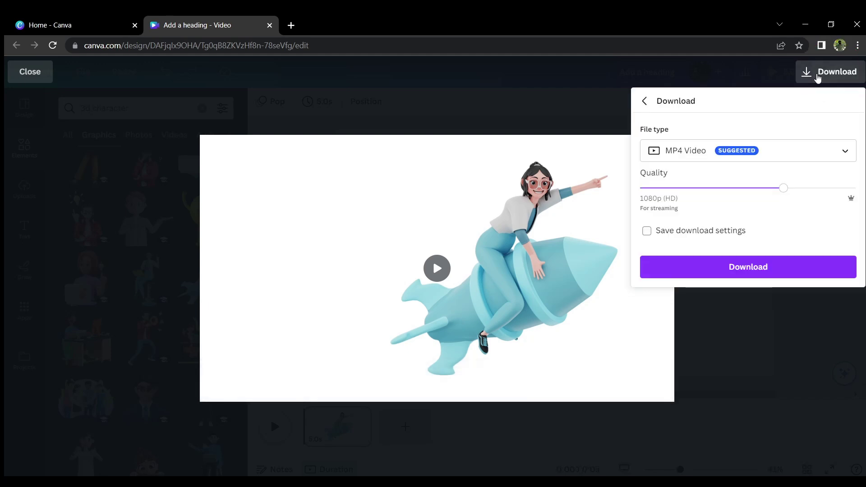
pyautogui.click(808, 158)
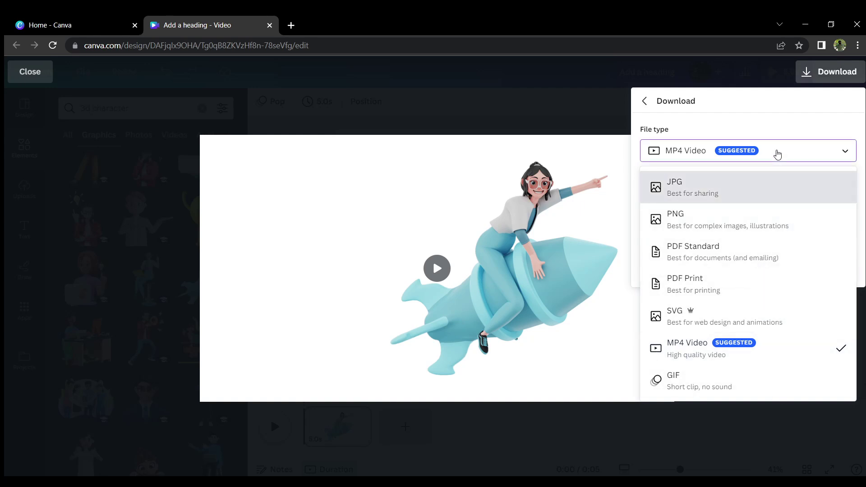
pyautogui.click(777, 155)
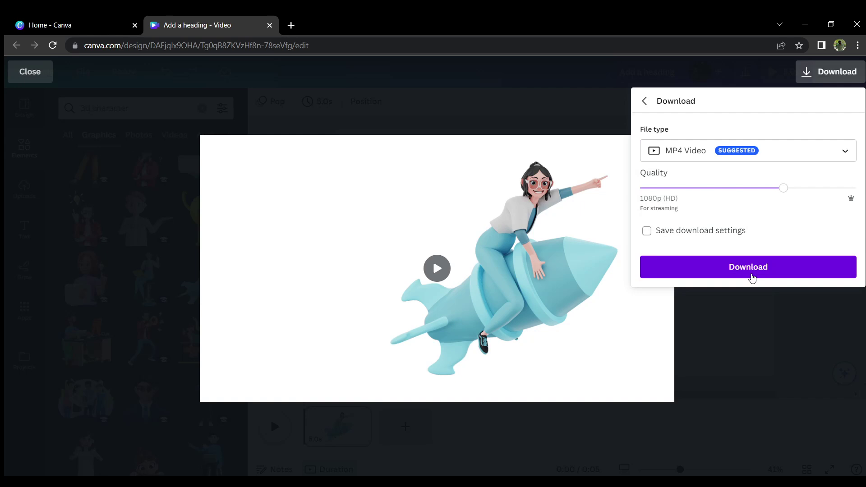